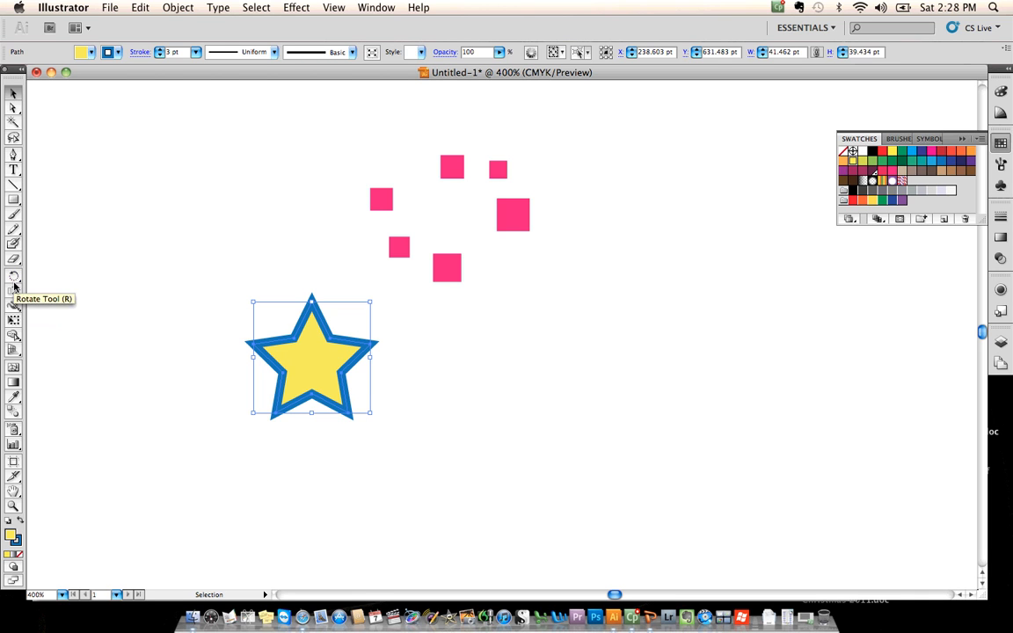
# Scale the selected yellow star uniformly to 105%, using the exact value settings of the Scale tool.
pyautogui.moveTo(13, 291); pyautogui.dragTo(51, 293)
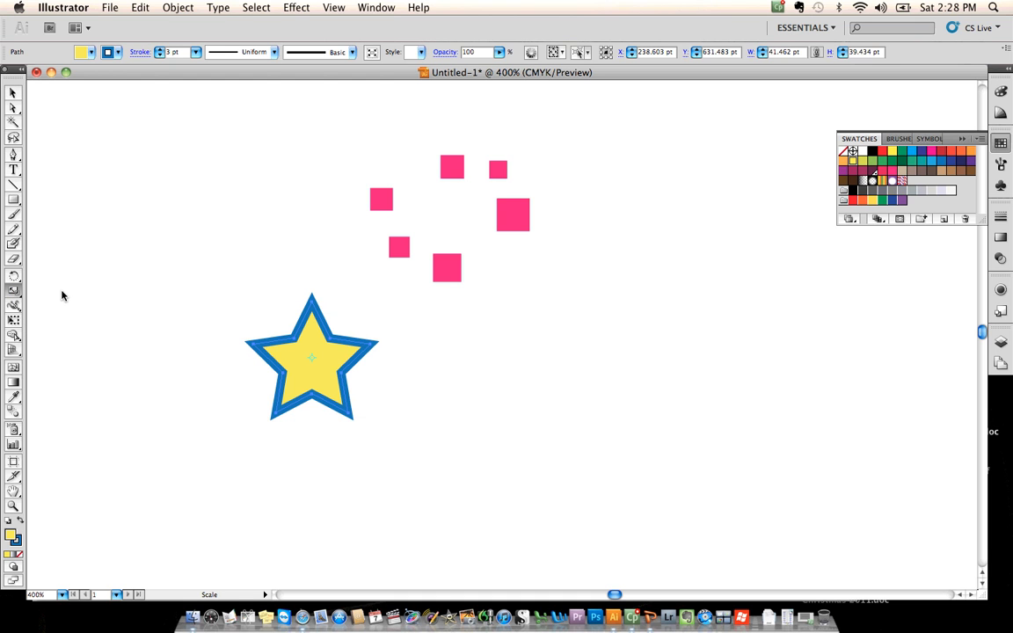
pyautogui.doubleClick(15, 297)
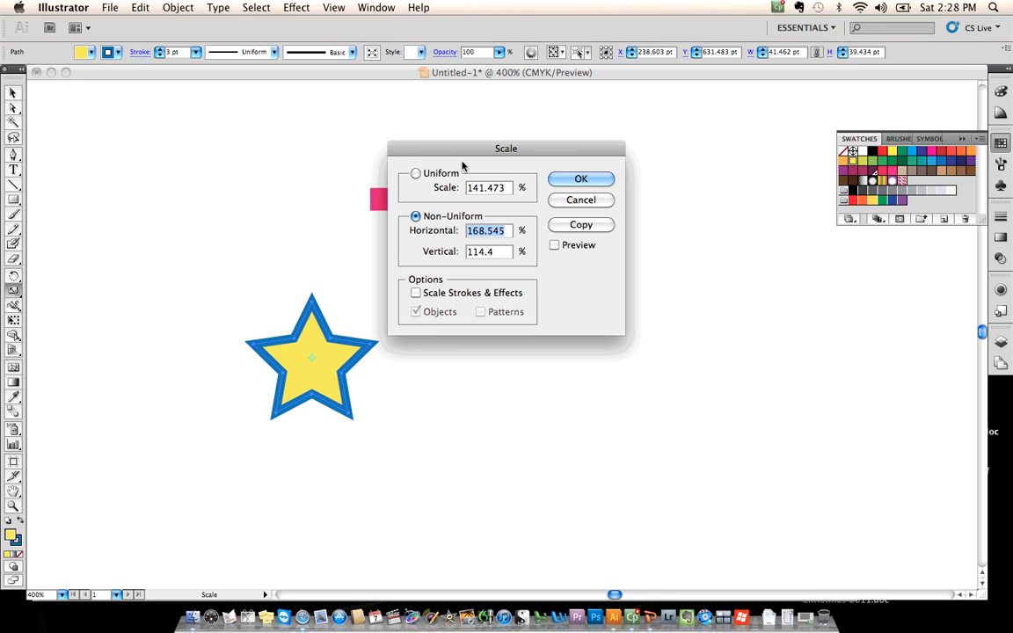
pyautogui.click(421, 173)
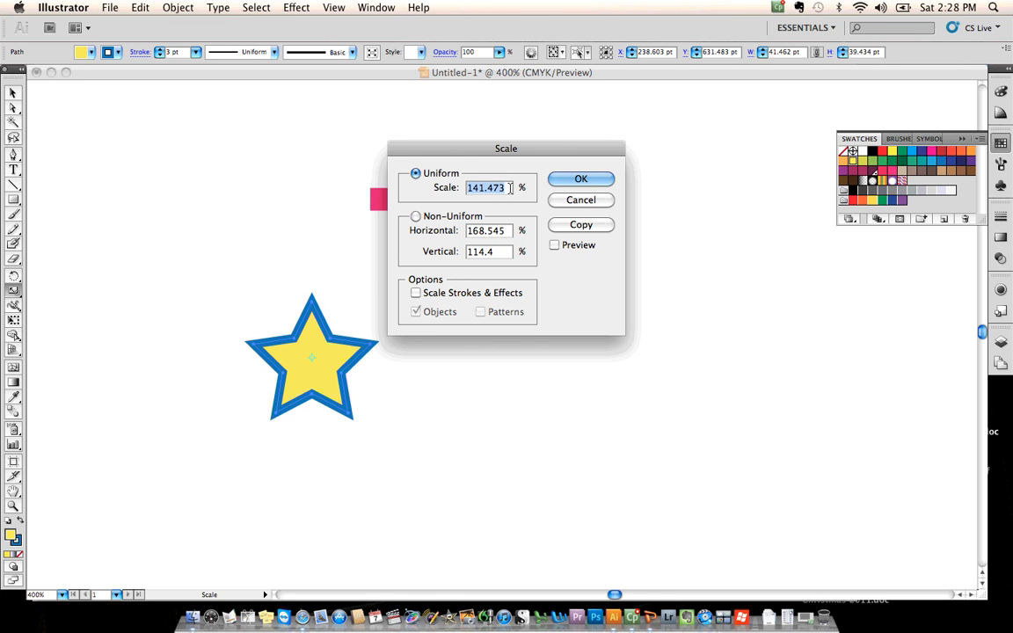
pyautogui.write('100.')
pyautogui.write('00')
pyautogui.write('5')
pyautogui.click(579, 179)
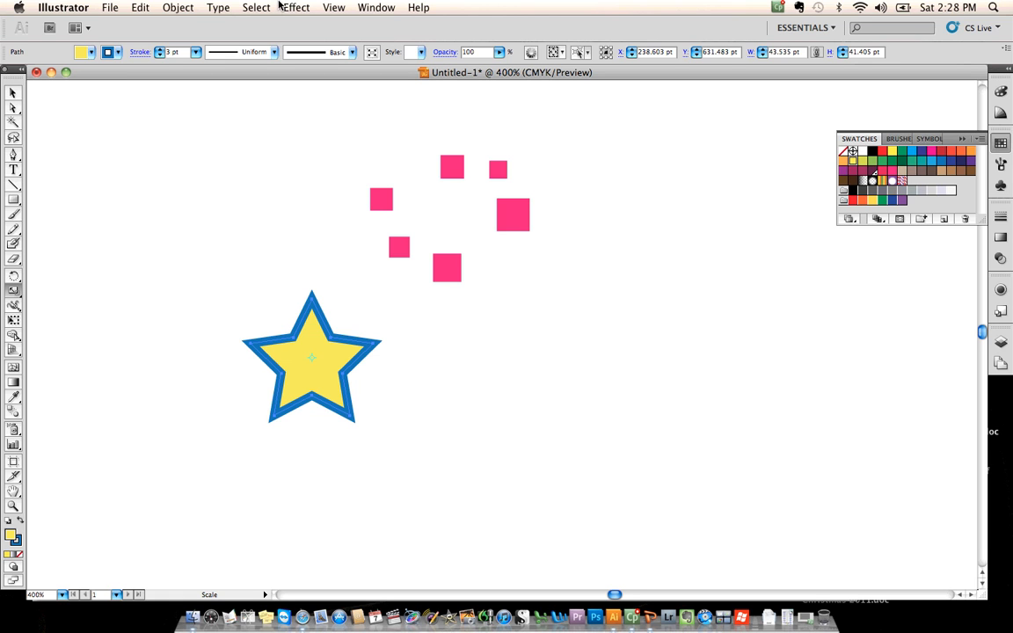
# Repeat the star's last scaling with Transform Again seven times until it is about 61.3 pt wide.
pyautogui.click(179, 6)
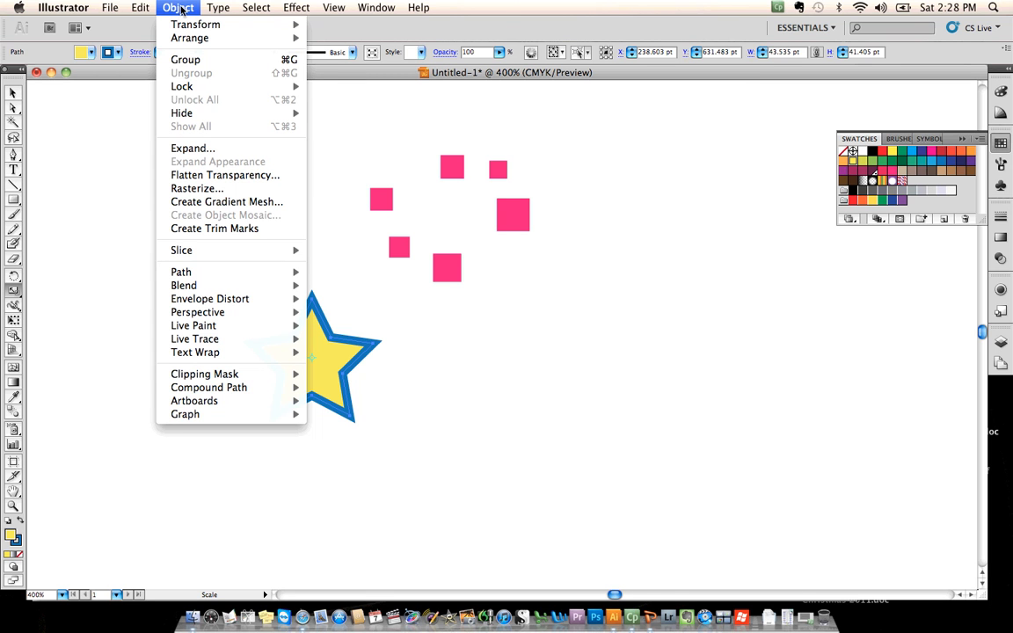
pyautogui.moveTo(172, 25)
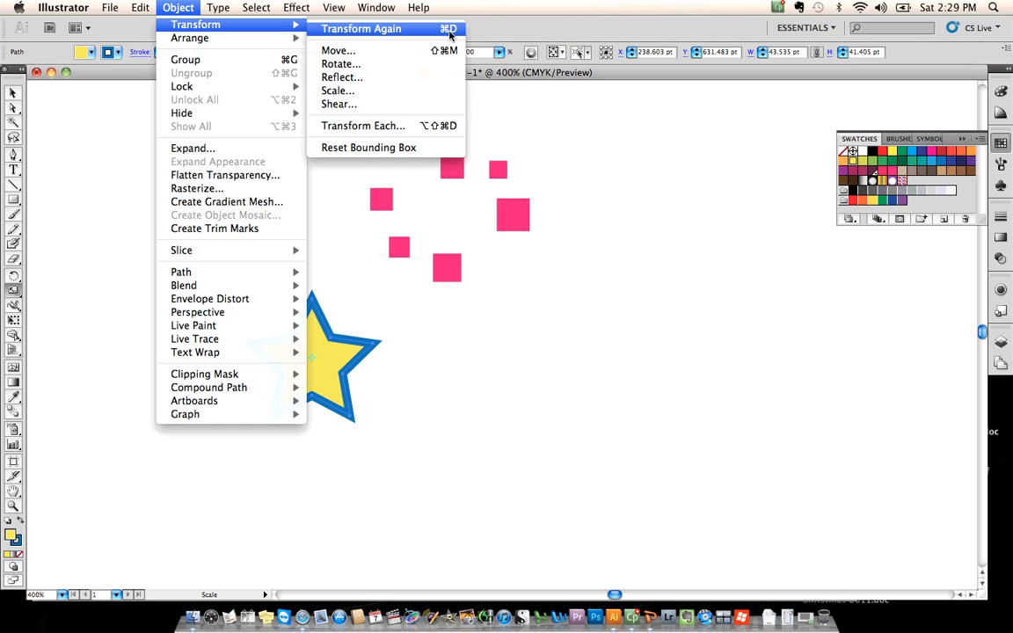
pyautogui.click(449, 33)
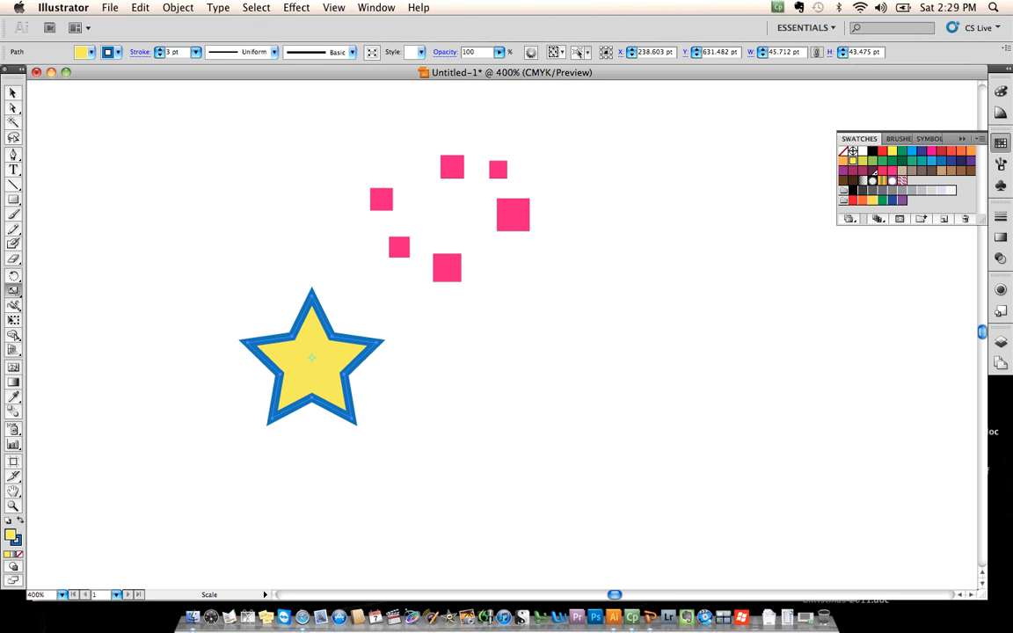
pyautogui.press('v')
pyautogui.press('super+d')
pyautogui.press('super+d')
pyautogui.press('super+d')
pyautogui.press('super+d')
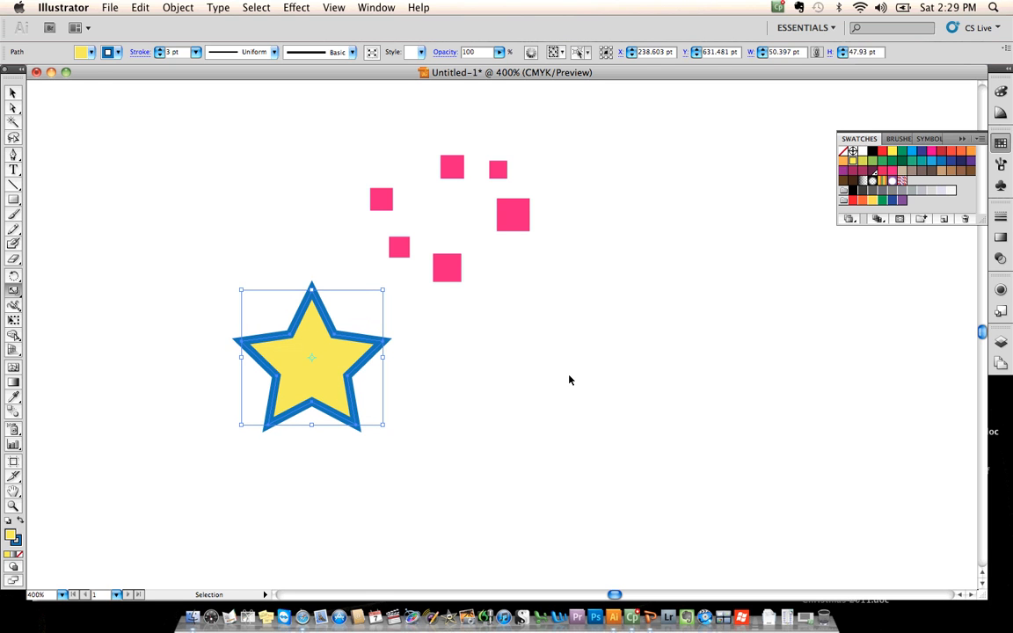
pyautogui.press('super+d')
pyautogui.press('super+d')
pyautogui.press('s')
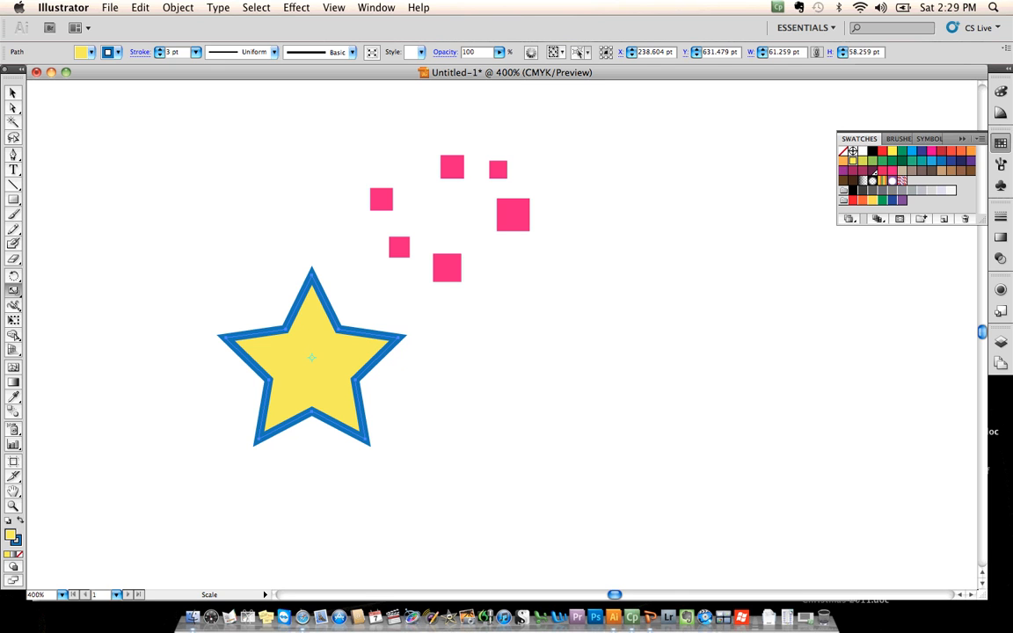
# Move the enlarged star down and to the left, away from the pink squares, and deselect it.
pyautogui.press('v')
pyautogui.moveTo(322, 361); pyautogui.dragTo(237, 408)
pyautogui.click(509, 378)
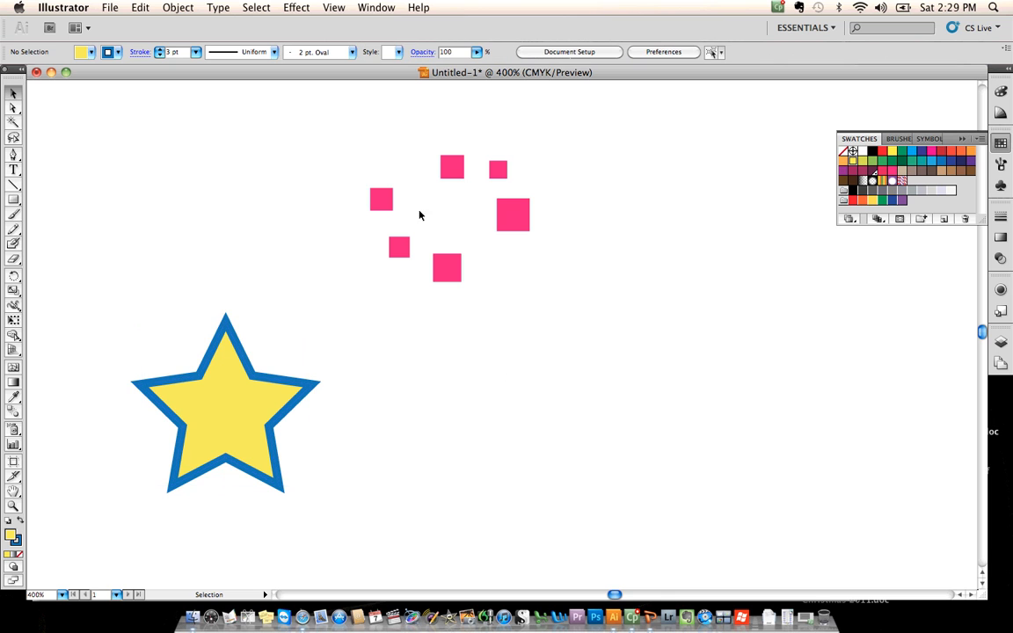
# Try rotating only the leftmost pink square with the Rotate tool, and undo the rotation.
pyautogui.moveTo(362, 141); pyautogui.dragTo(565, 310)
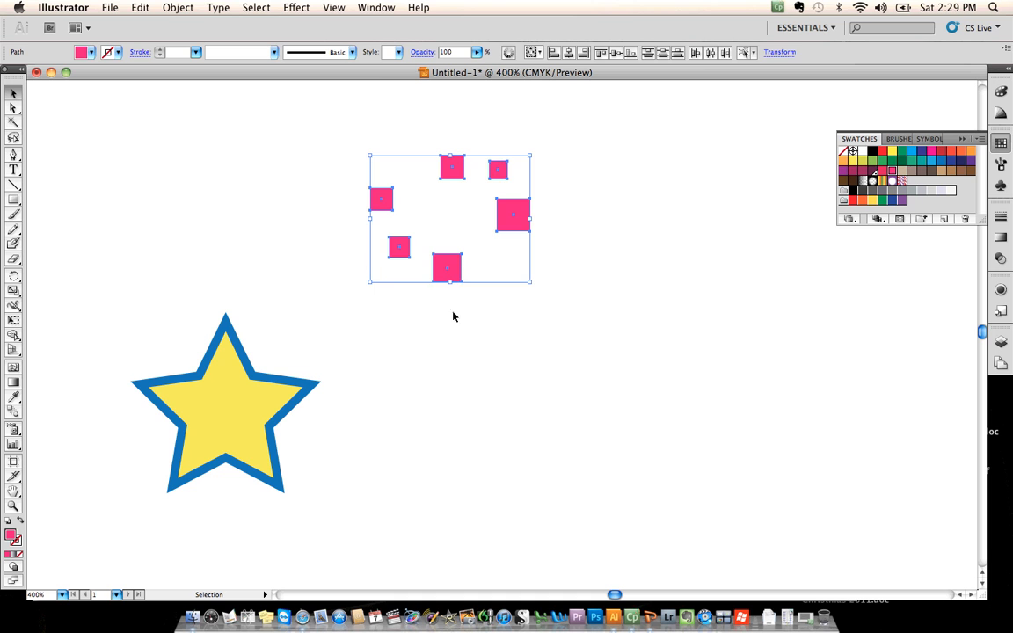
pyautogui.click(294, 159)
pyautogui.click(380, 199)
pyautogui.click(13, 276)
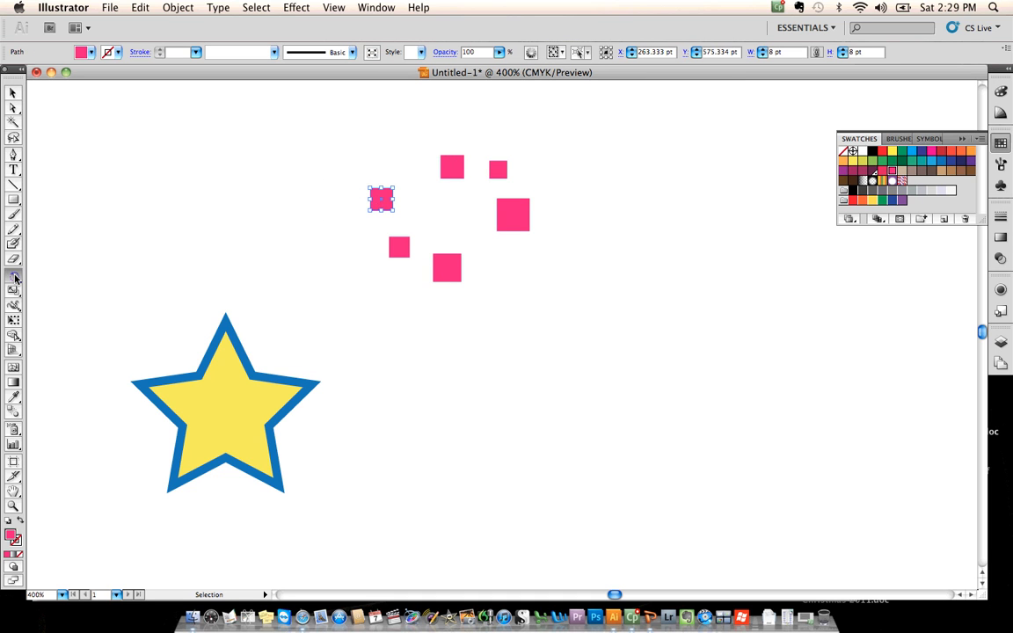
pyautogui.moveTo(429, 186); pyautogui.dragTo(423, 216)
pyautogui.press('super+z')
# Select all six pink squares.
pyautogui.click(13, 93)
pyautogui.moveTo(335, 121); pyautogui.dragTo(585, 327)
# Try rotating the six selected squares together about their shared centre, and undo the rotation.
pyautogui.click(14, 275)
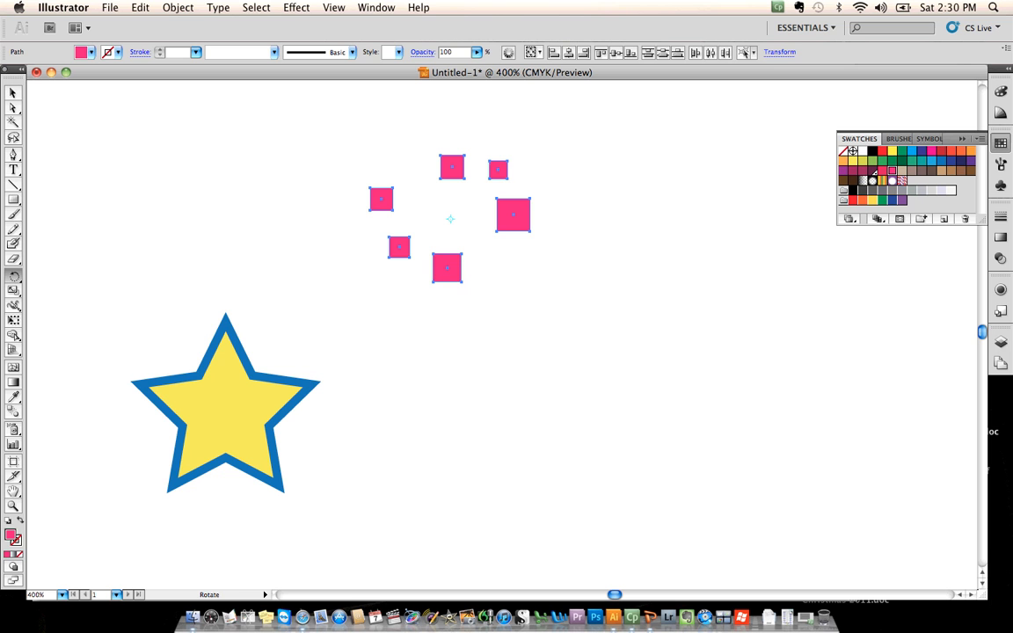
pyautogui.moveTo(574, 131); pyautogui.dragTo(563, 167)
pyautogui.press('super+z')
# Open Transform Each for the selected squares, set the rotation angle to 45°, and check the preview.
pyautogui.click(175, 8)
pyautogui.moveTo(187, 30)
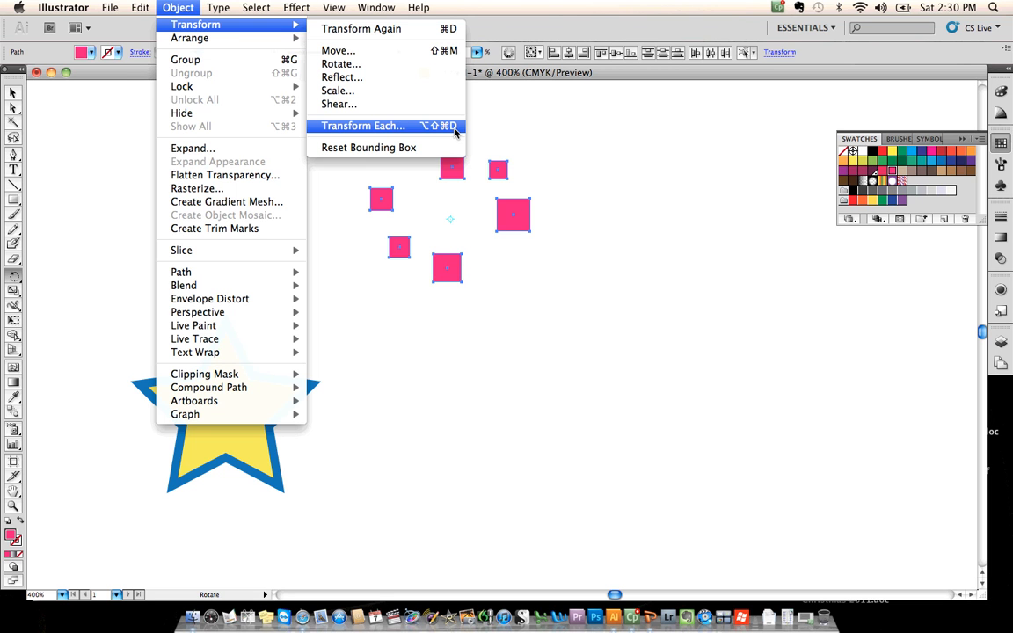
pyautogui.click(453, 126)
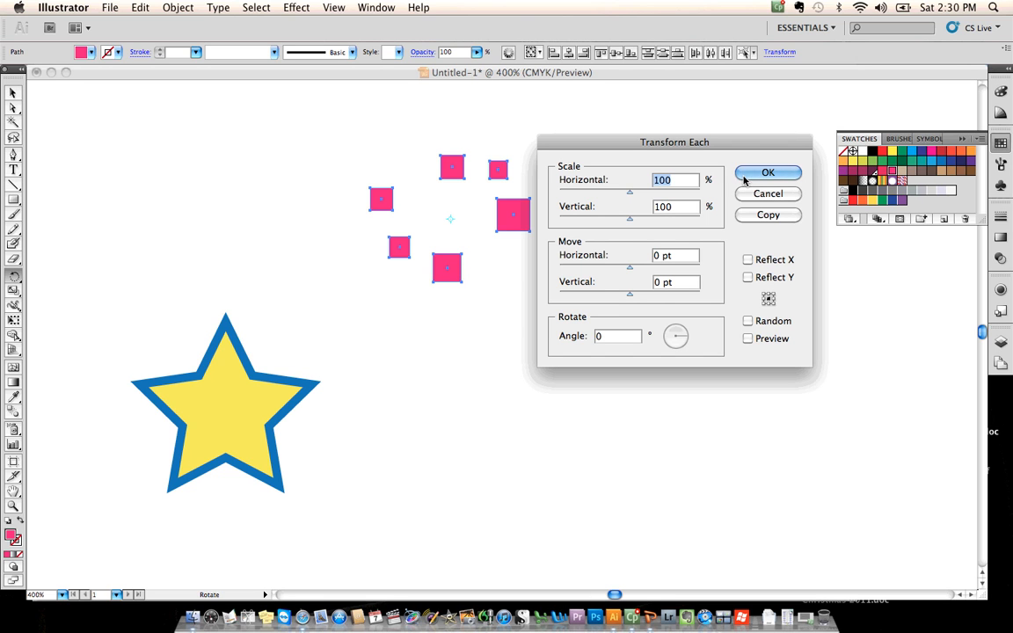
pyautogui.moveTo(631, 142); pyautogui.dragTo(644, 113)
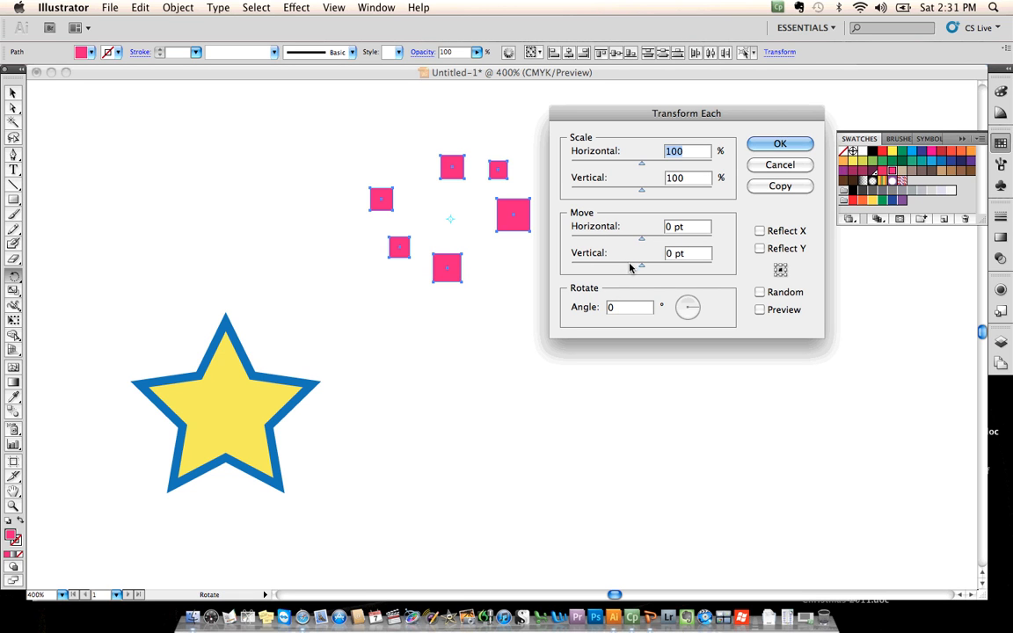
pyautogui.click(613, 307)
pyautogui.write('45')
pyautogui.click(760, 310)
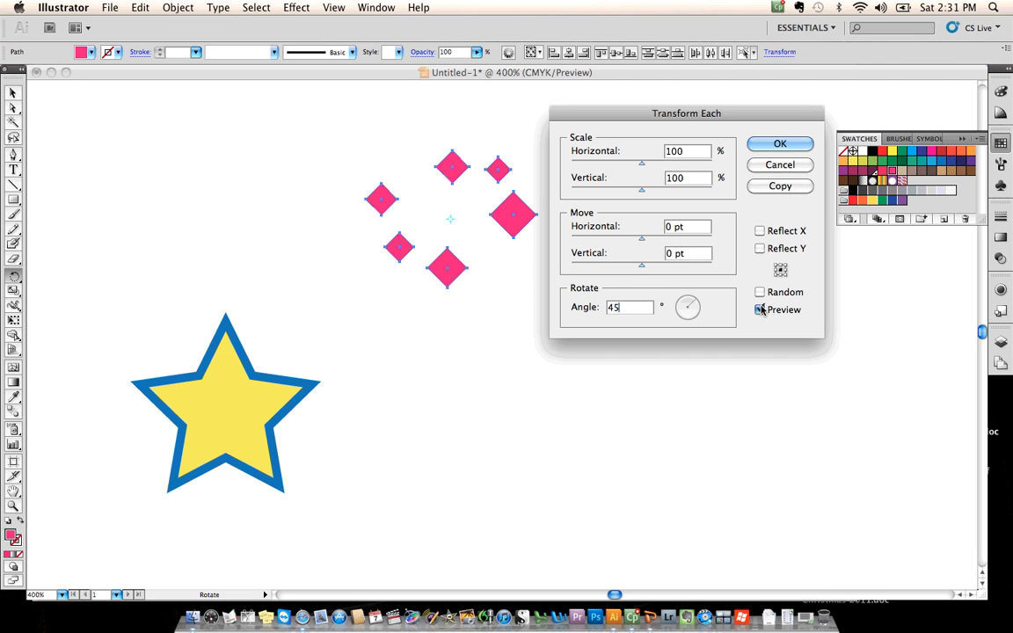
pyautogui.click(761, 310)
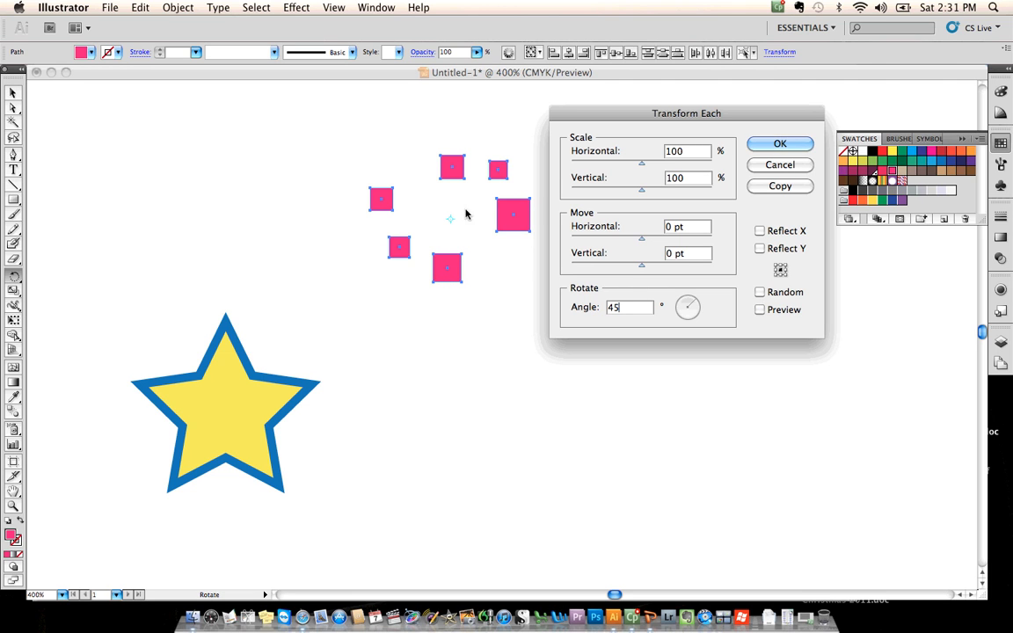
# Keep the preview on, set the horizontal scale to 115%, and try the Random option before turning it off.
pyautogui.click(760, 292)
pyautogui.click(760, 310)
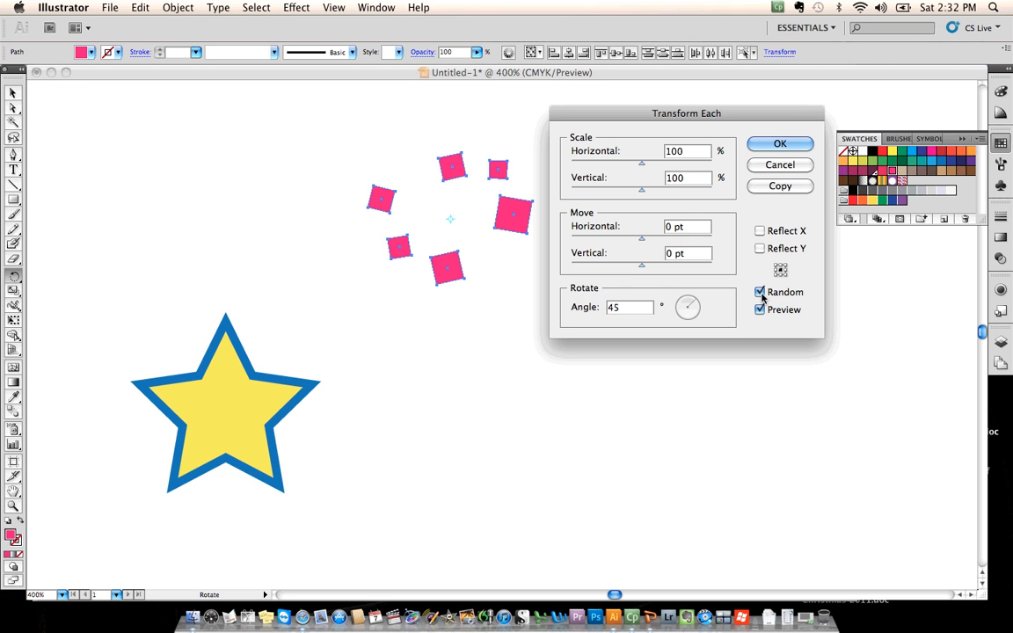
pyautogui.moveTo(642, 163); pyautogui.dragTo(651, 167)
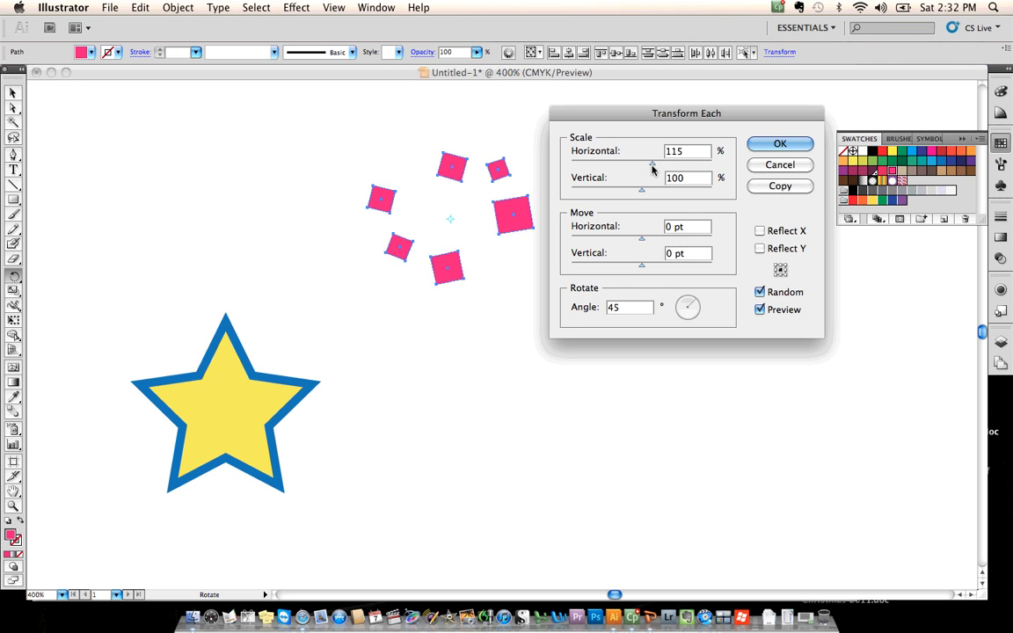
pyautogui.click(761, 292)
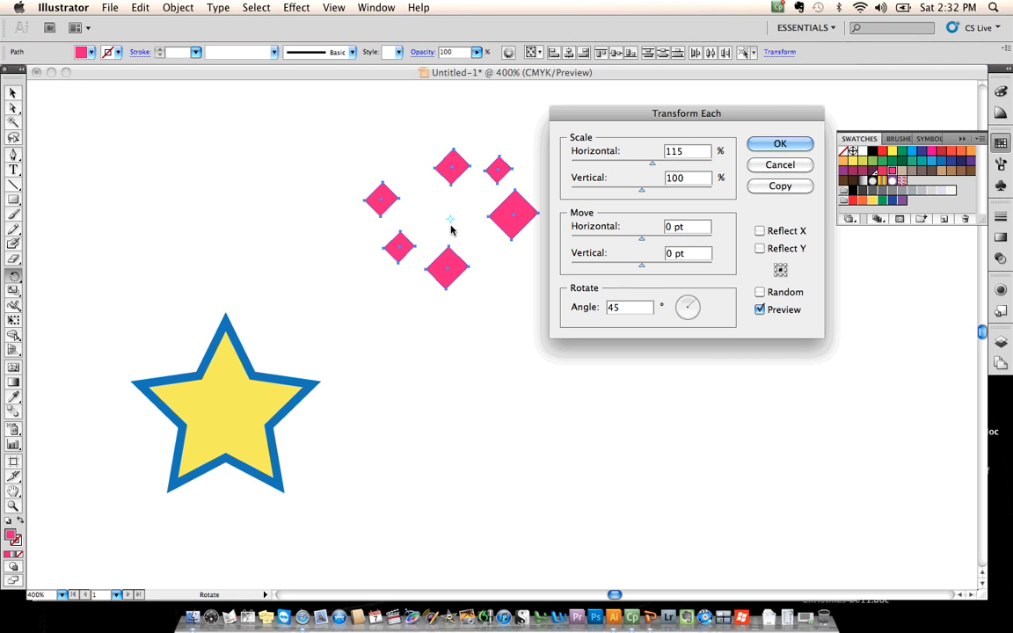
# Try several corner reference points, return to the centre one, apply Transform Each to the squares, and deselect them.
pyautogui.click(779, 270)
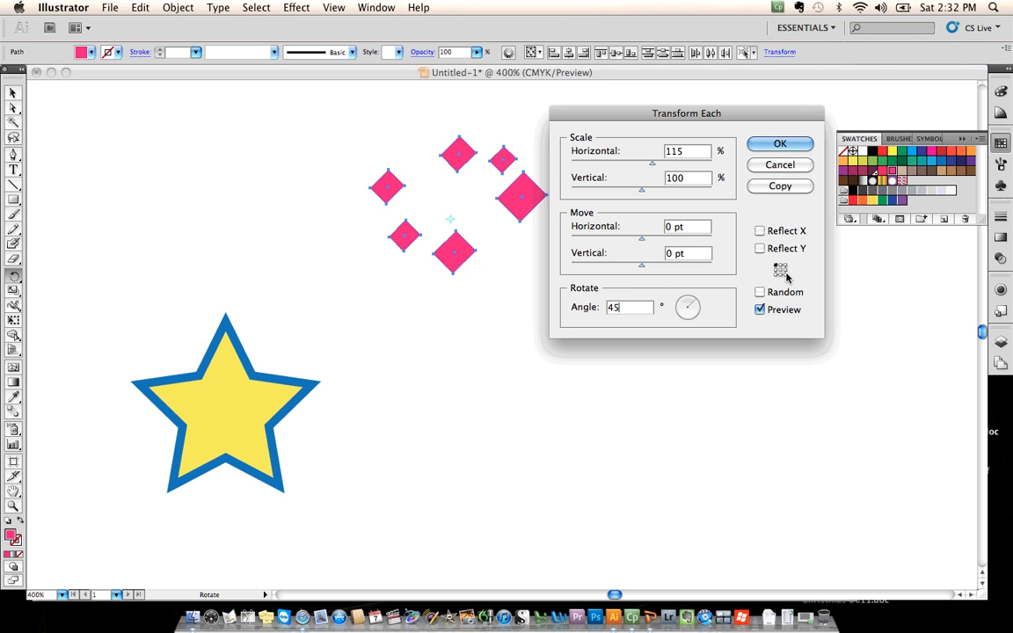
pyautogui.click(785, 277)
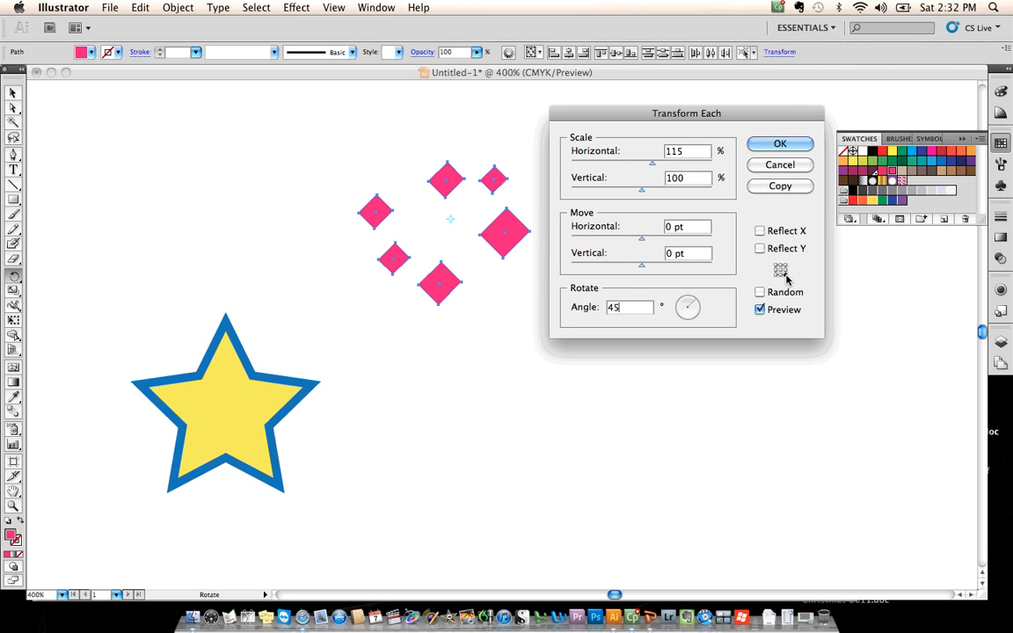
pyautogui.click(787, 271)
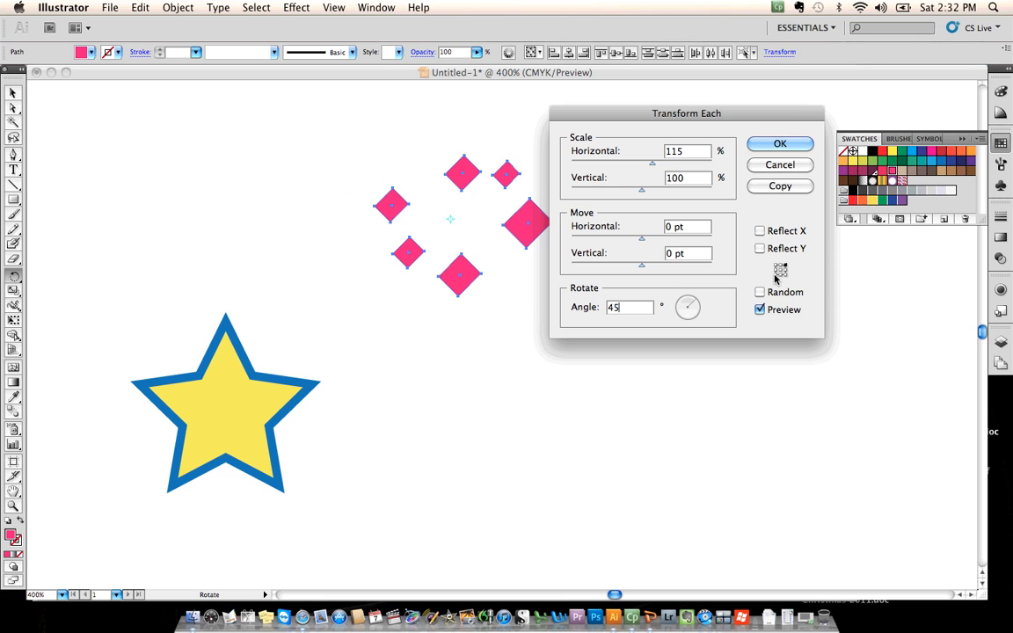
pyautogui.click(778, 277)
pyautogui.click(779, 274)
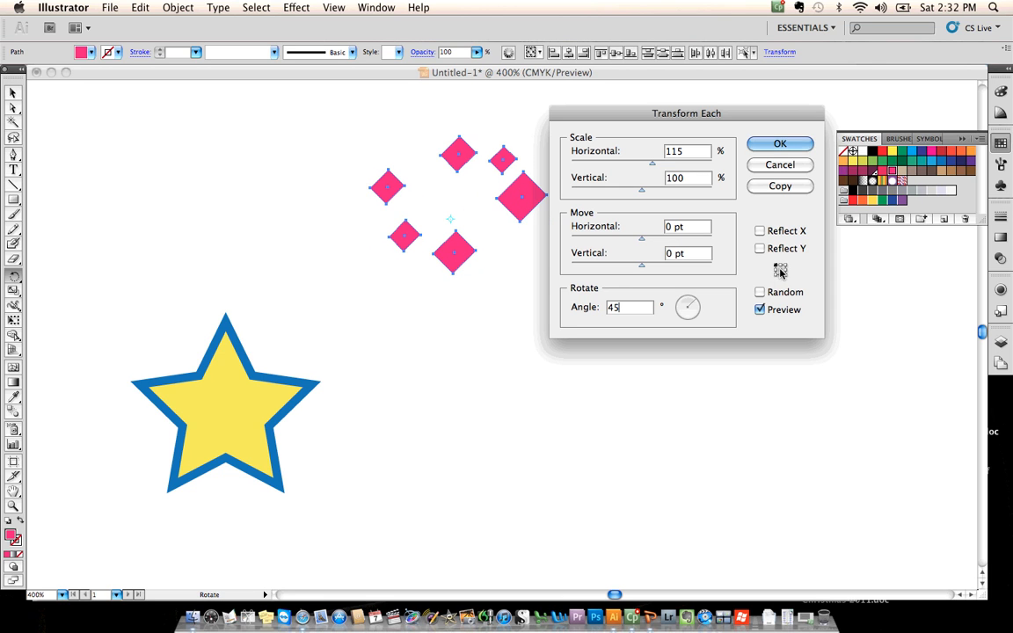
pyautogui.click(779, 271)
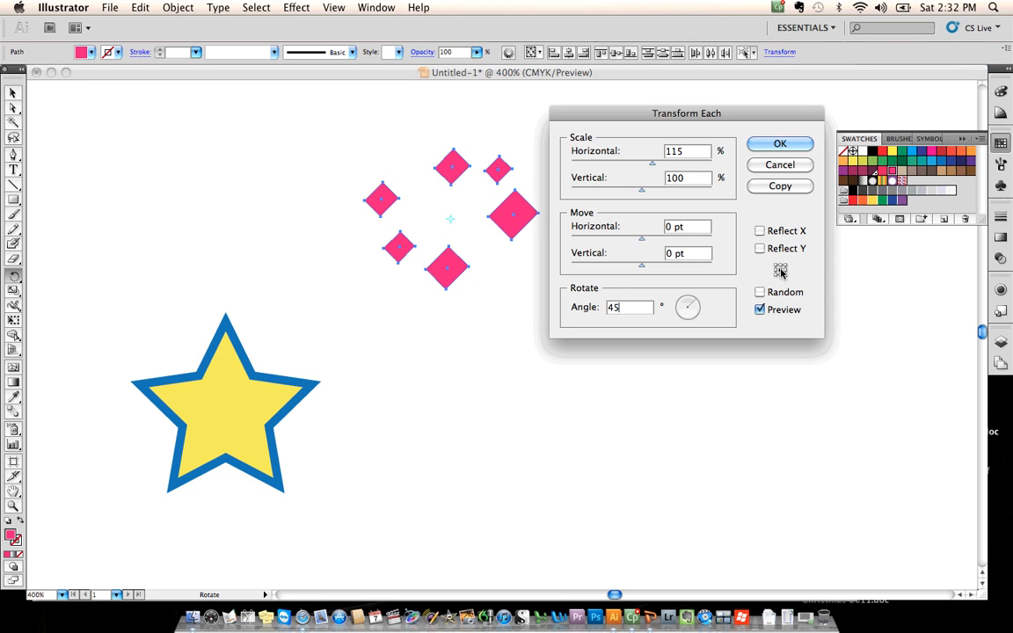
pyautogui.click(781, 144)
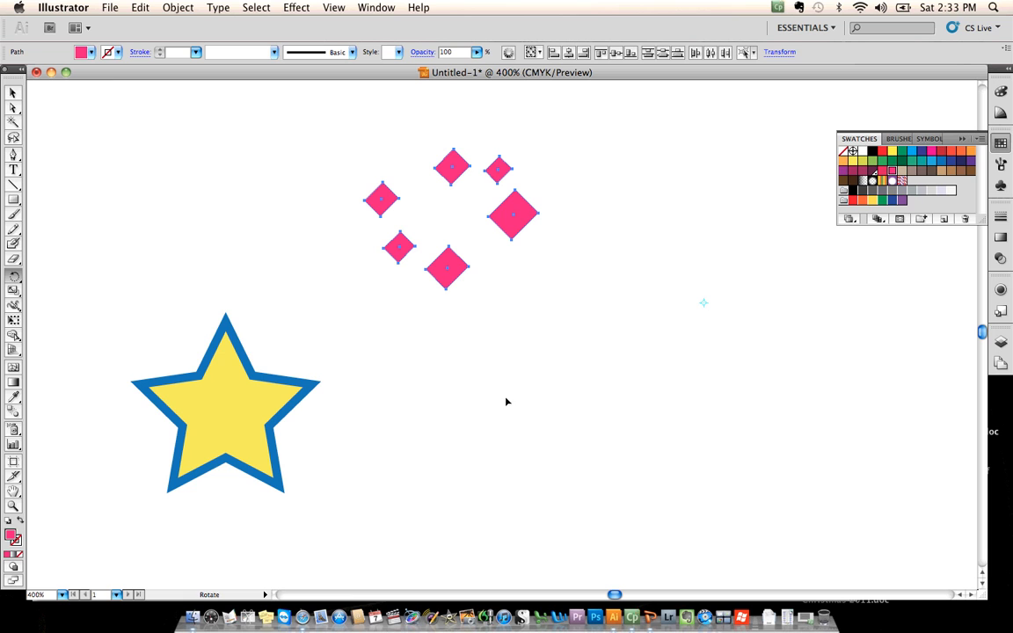
pyautogui.click(13, 93)
pyautogui.click(91, 158)
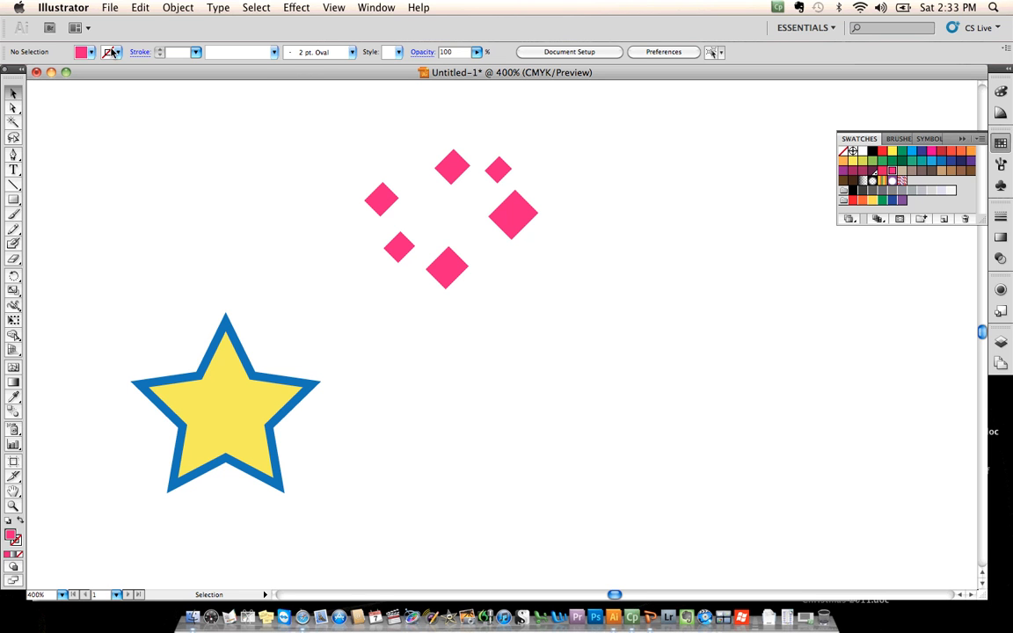
pyautogui.click(174, 7)
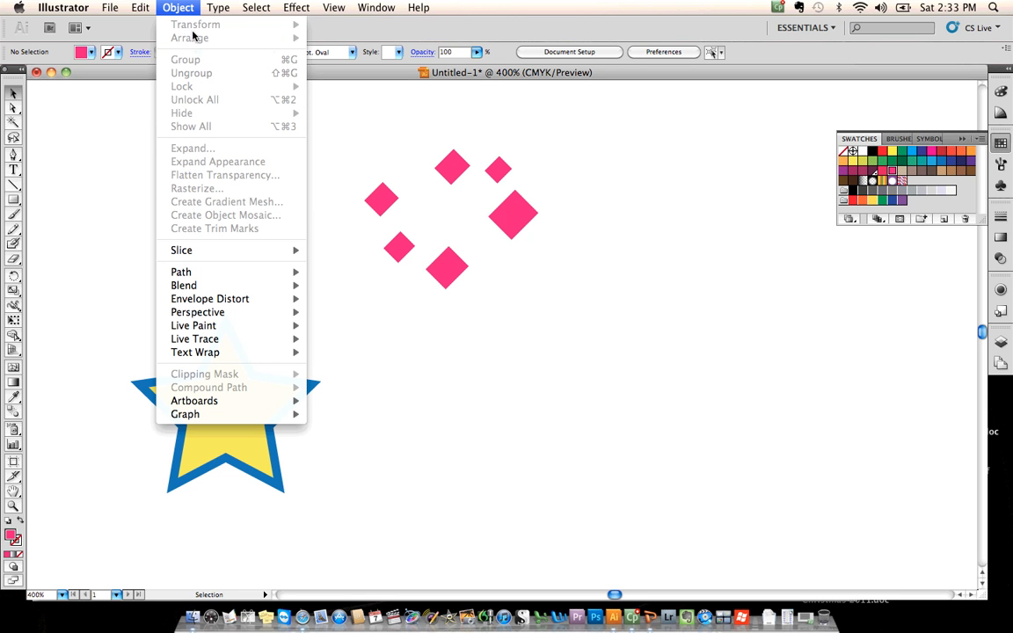
pyautogui.press('Escape')
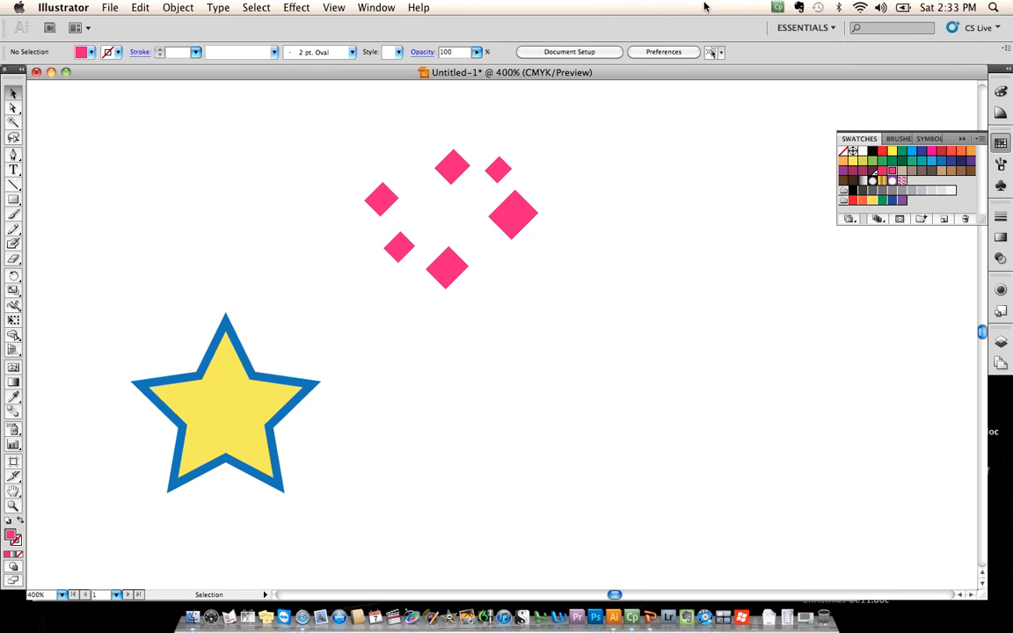